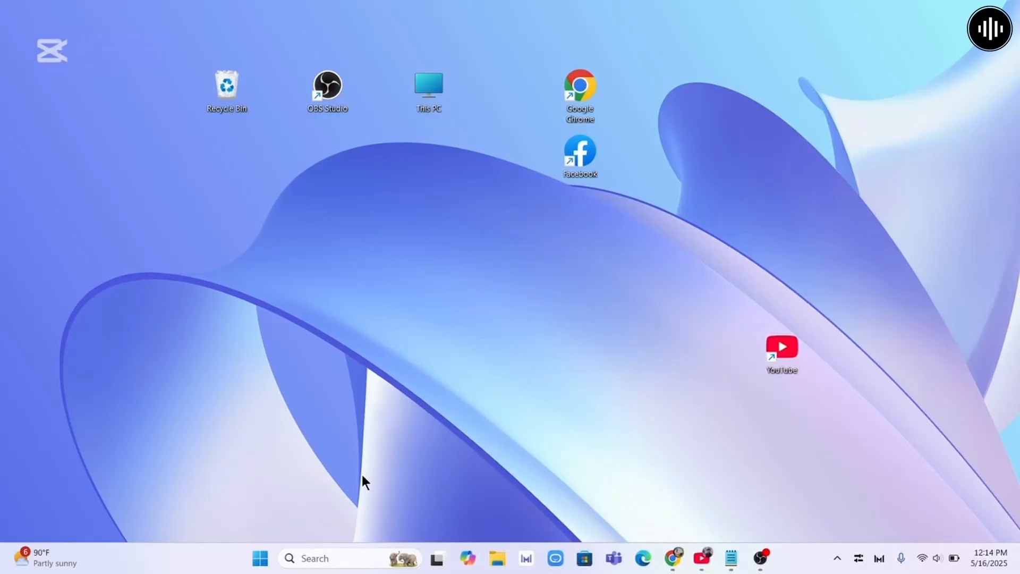
Step: Open Microsoft Store and search it for "vs code"
left_click(318, 558)
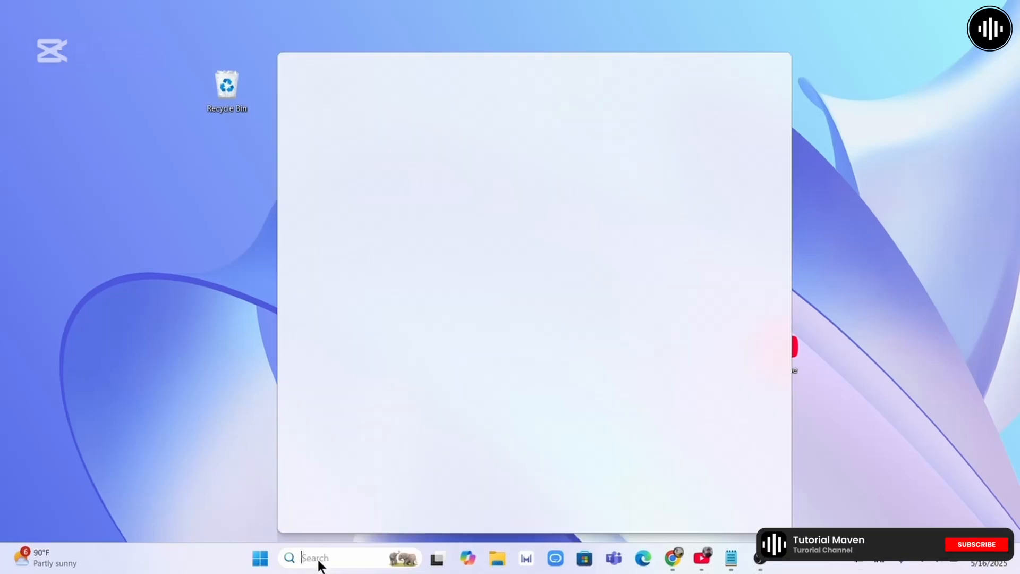
type("micr")
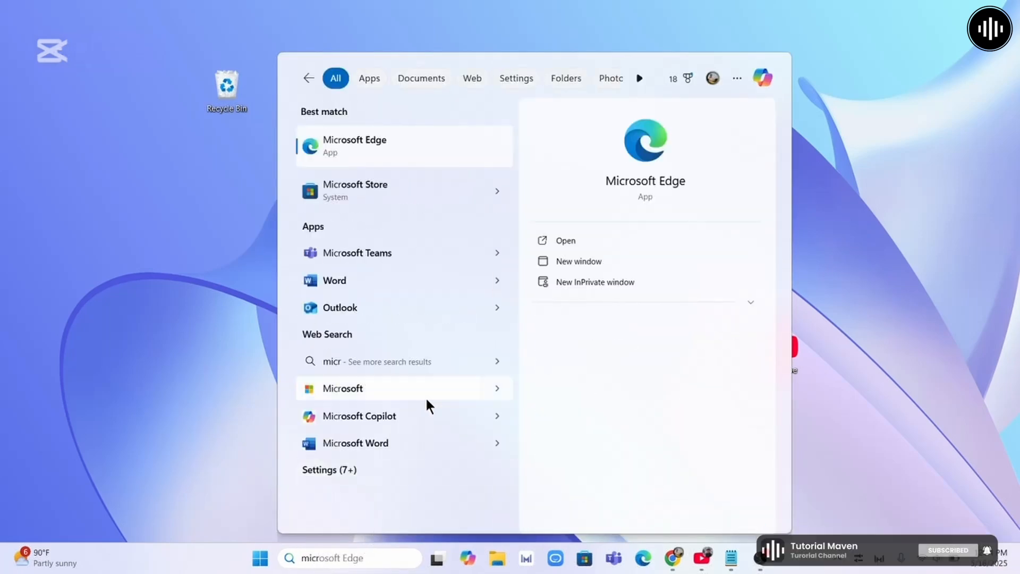
left_click(411, 208)
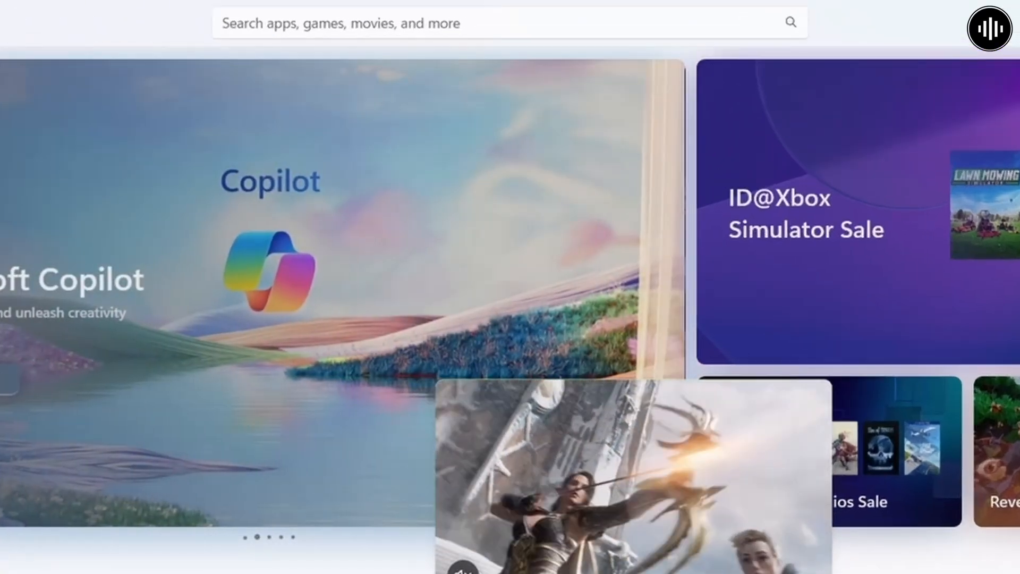
left_click(474, 26)
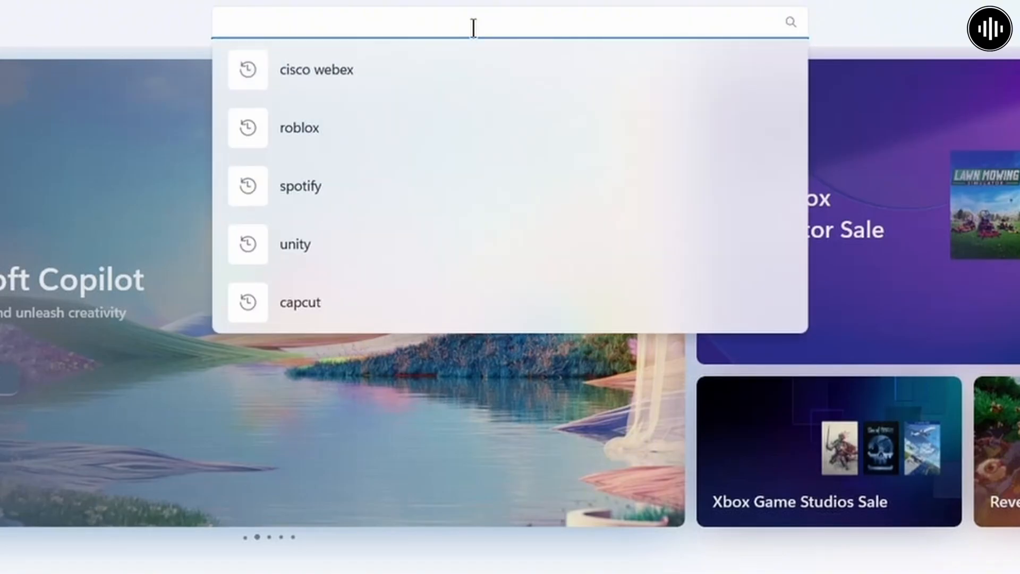
type("vs co")
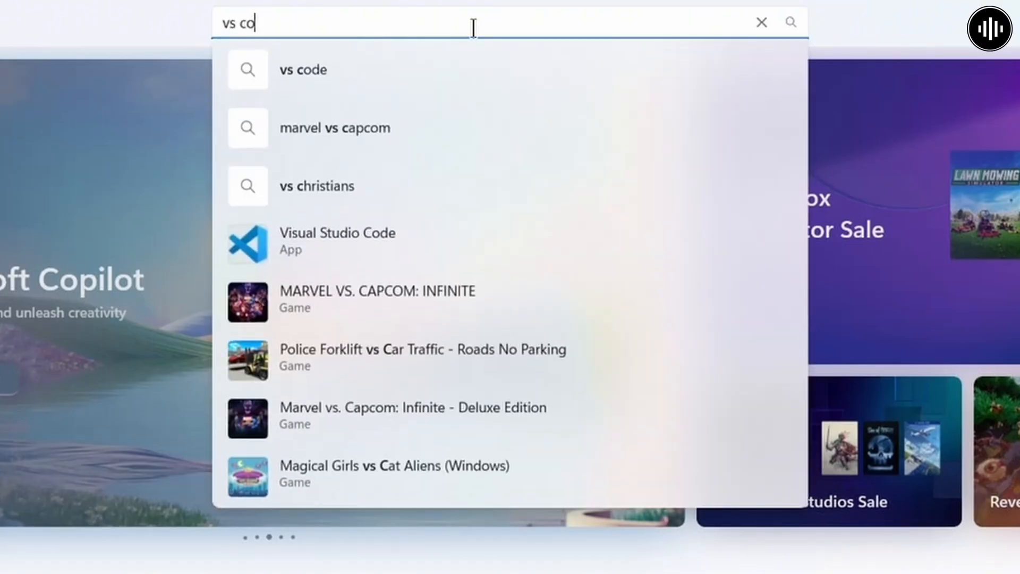
type("de")
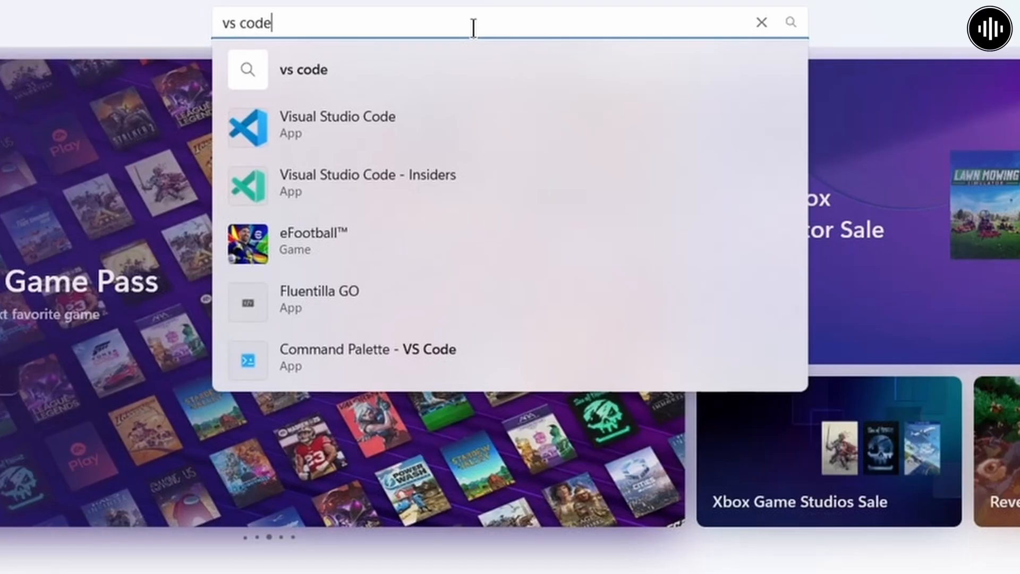
key("Return")
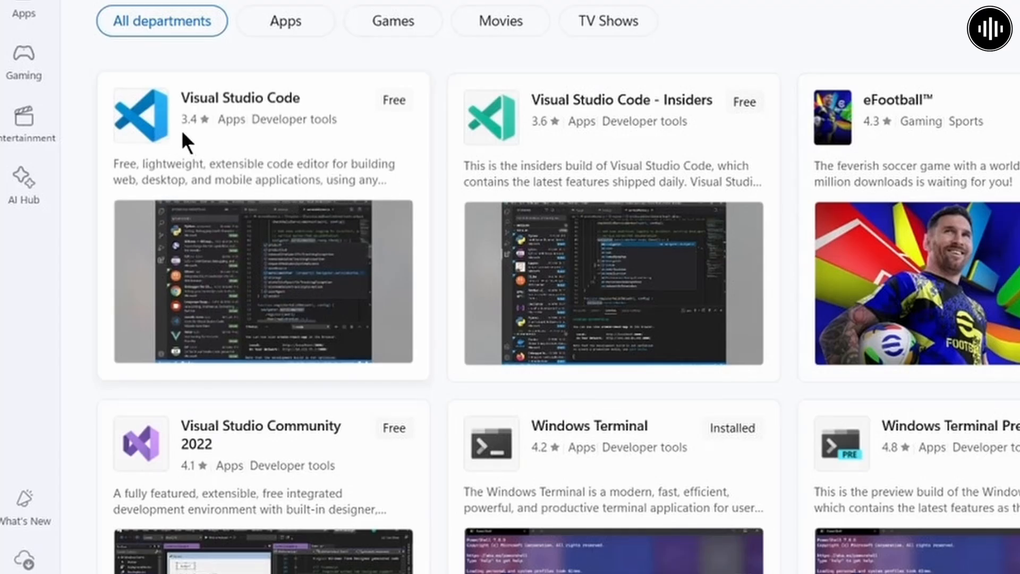
Step: Install Visual Studio Code from its store page and close the store
left_click(178, 129)
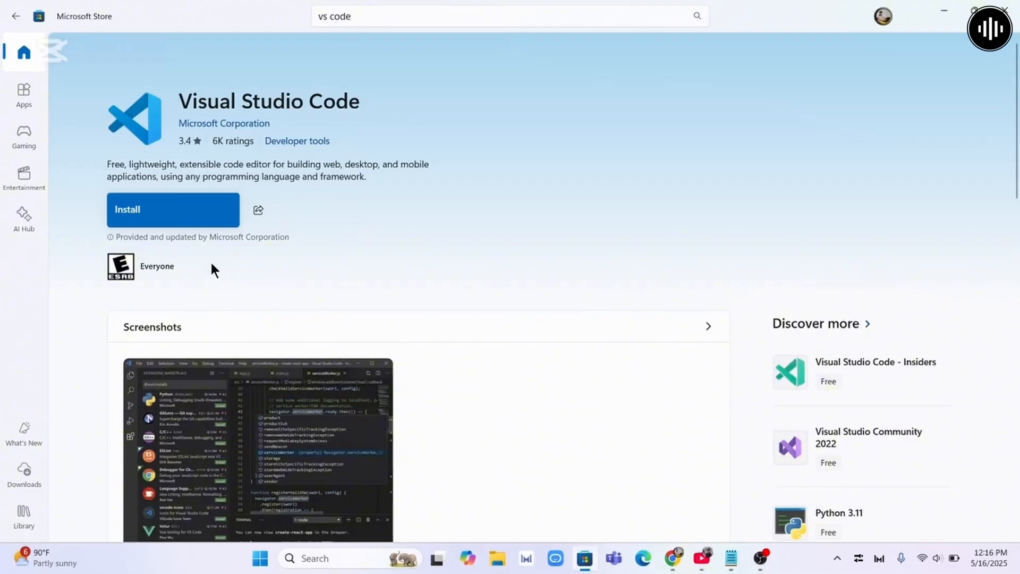
left_click(166, 223)
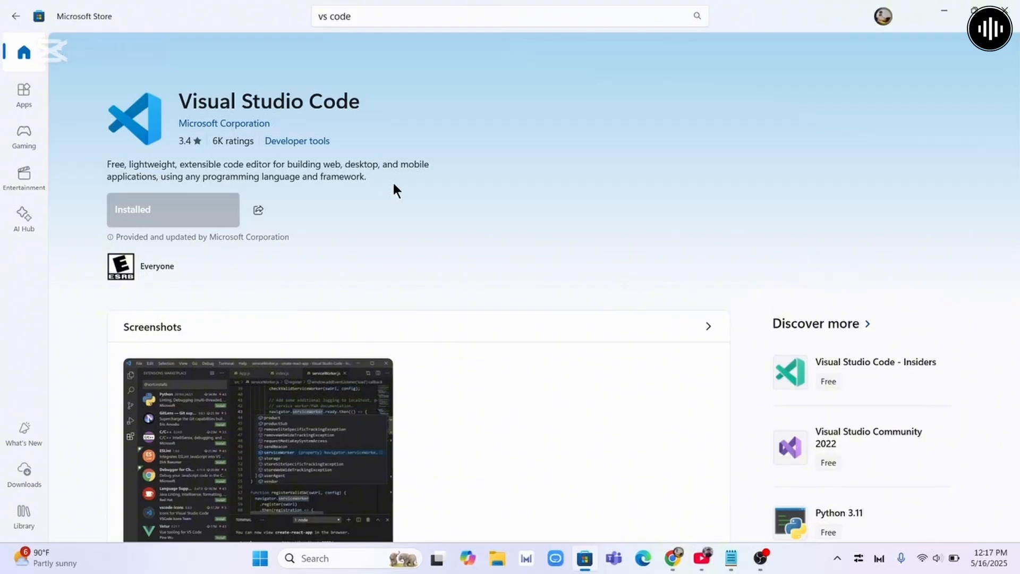
left_click(1004, 10)
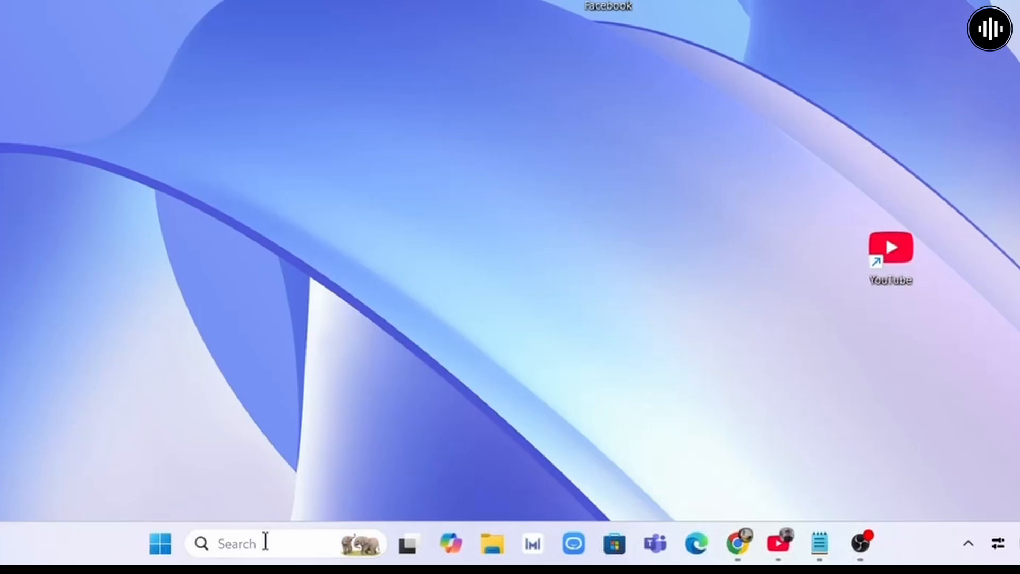
Step: Launch Visual Studio Code from the Windows search and close its Welcome page
left_click(264, 540)
type("vsc")
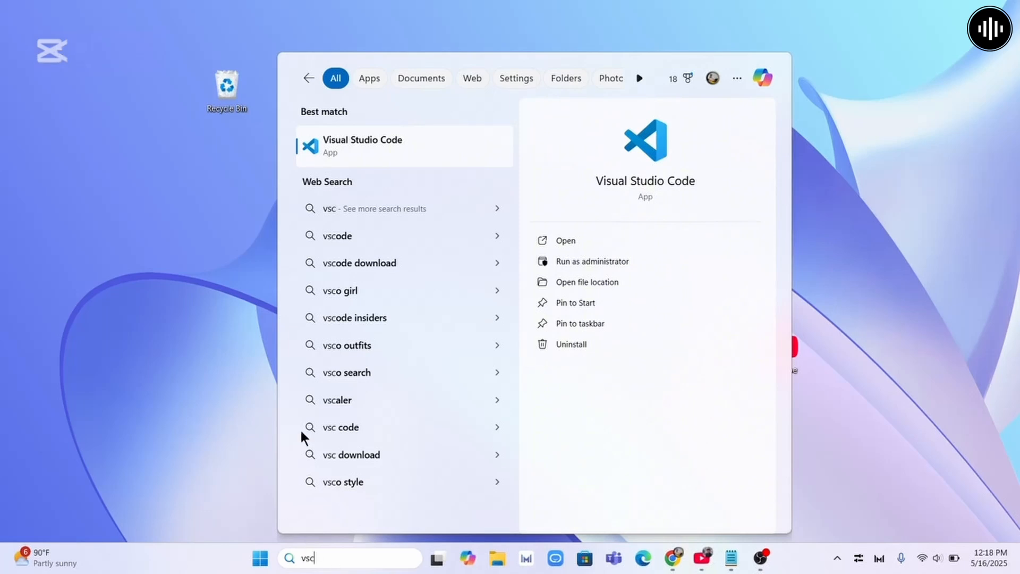
left_click(594, 245)
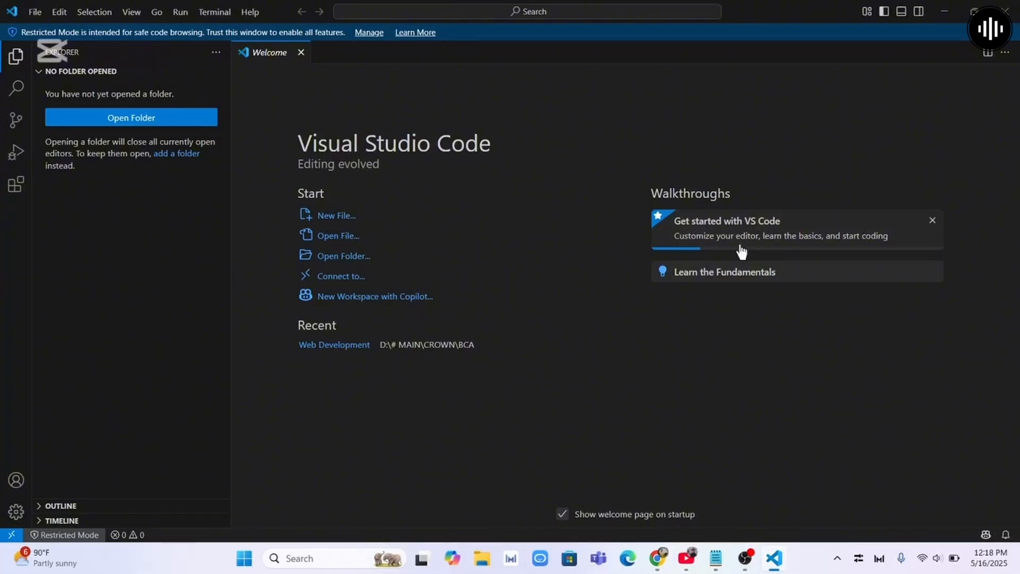
left_click(301, 52)
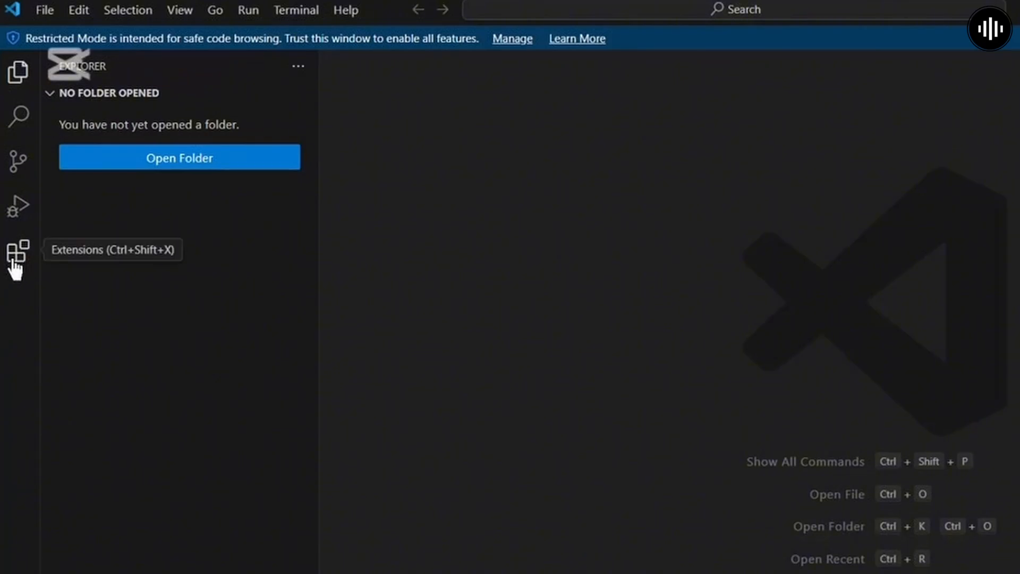
Step: Search the extensions marketplace for "php"
left_click(14, 261)
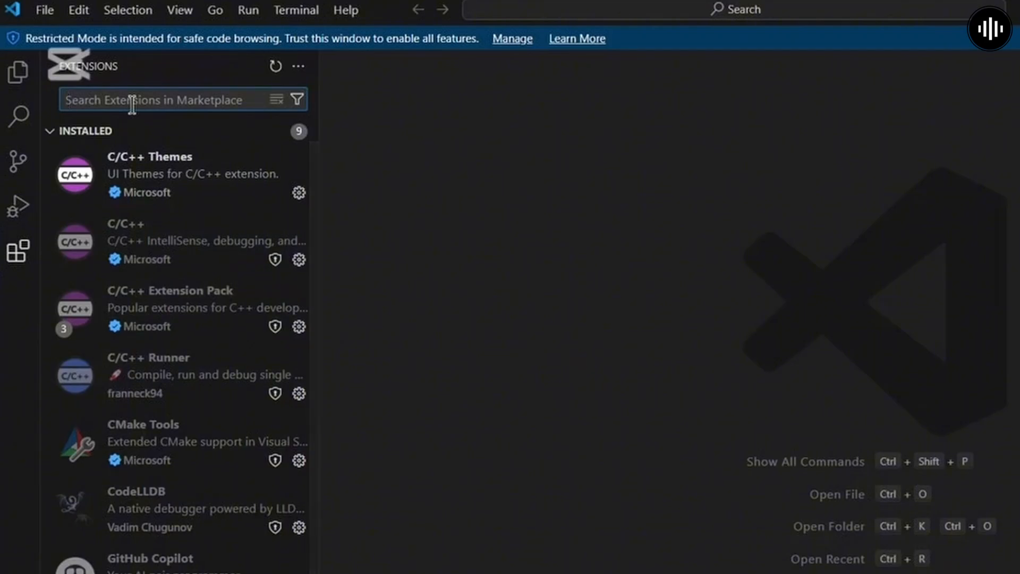
type("php")
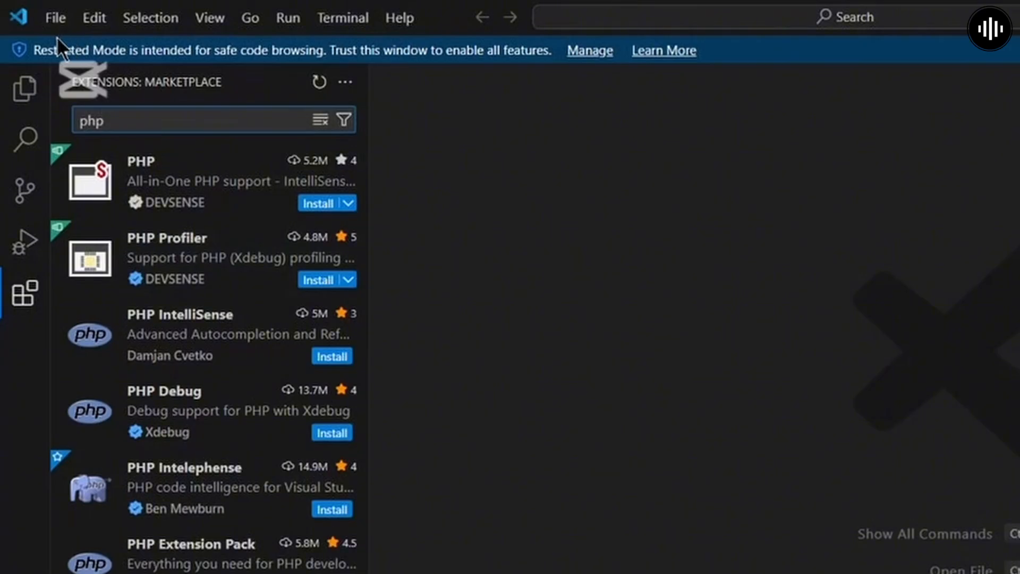
Step: Start opening a folder and browse to the Data (D:) drive
left_click(57, 24)
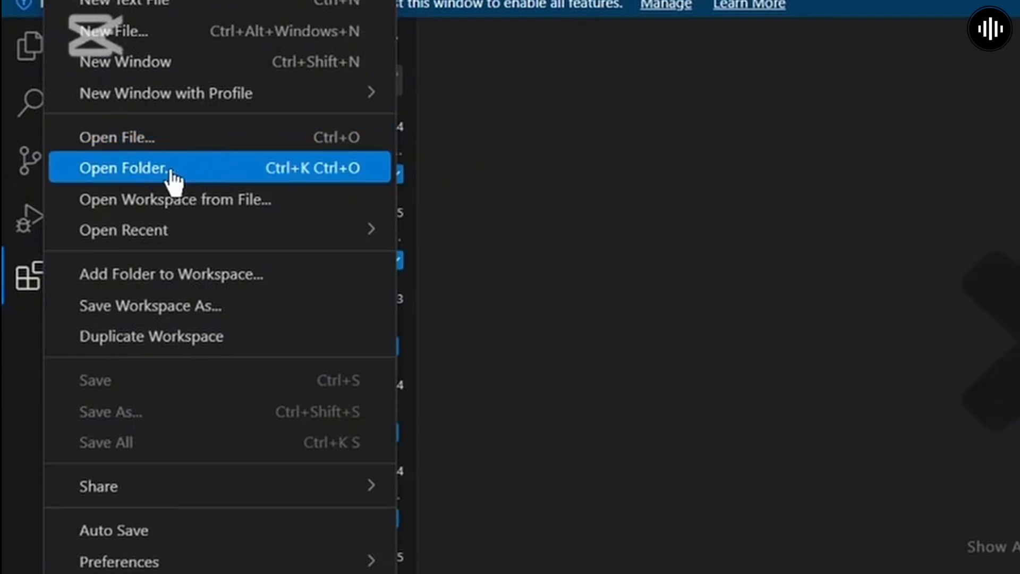
left_click(263, 170)
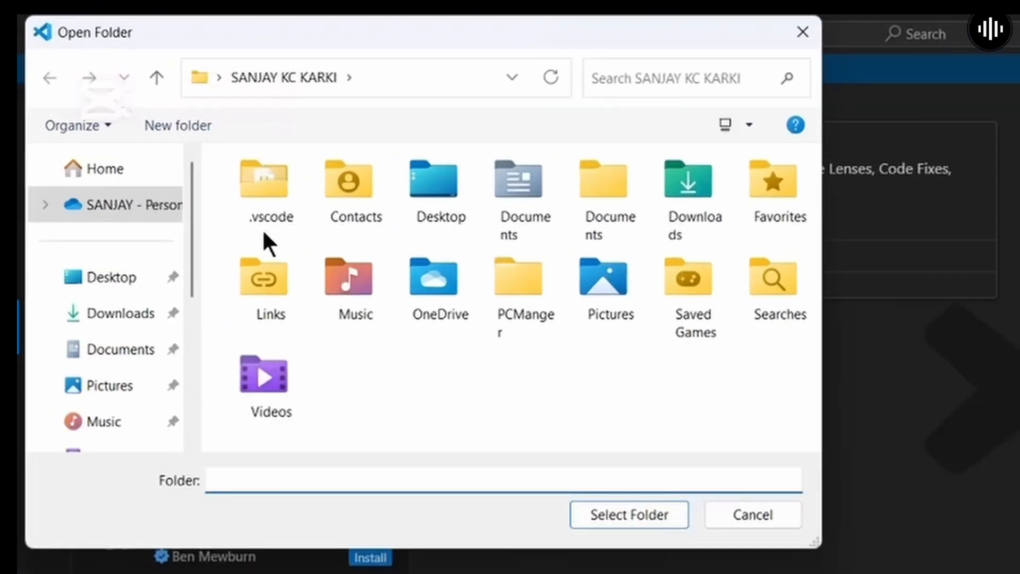
scroll(106, 372, "down", 4)
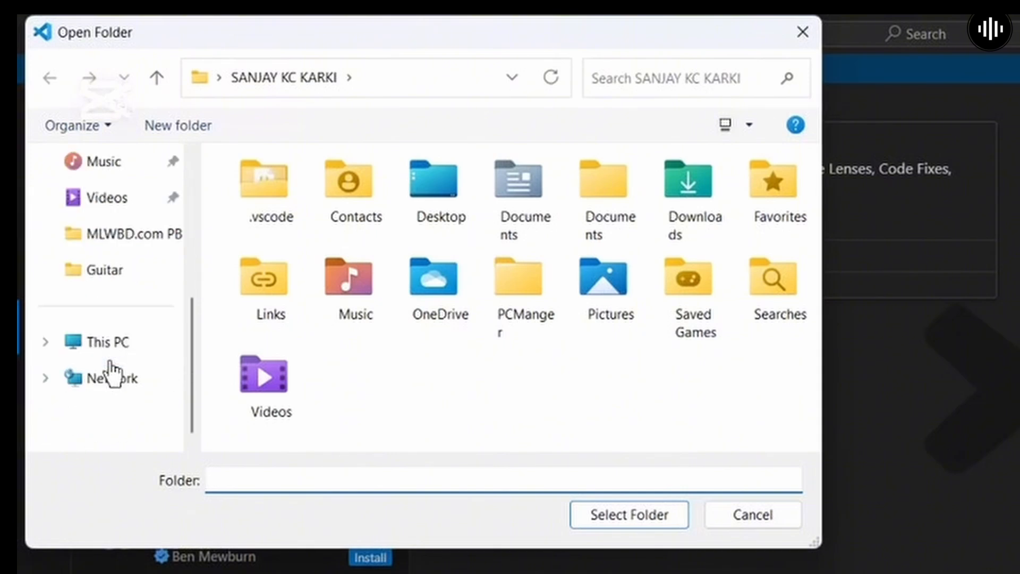
left_click(98, 344)
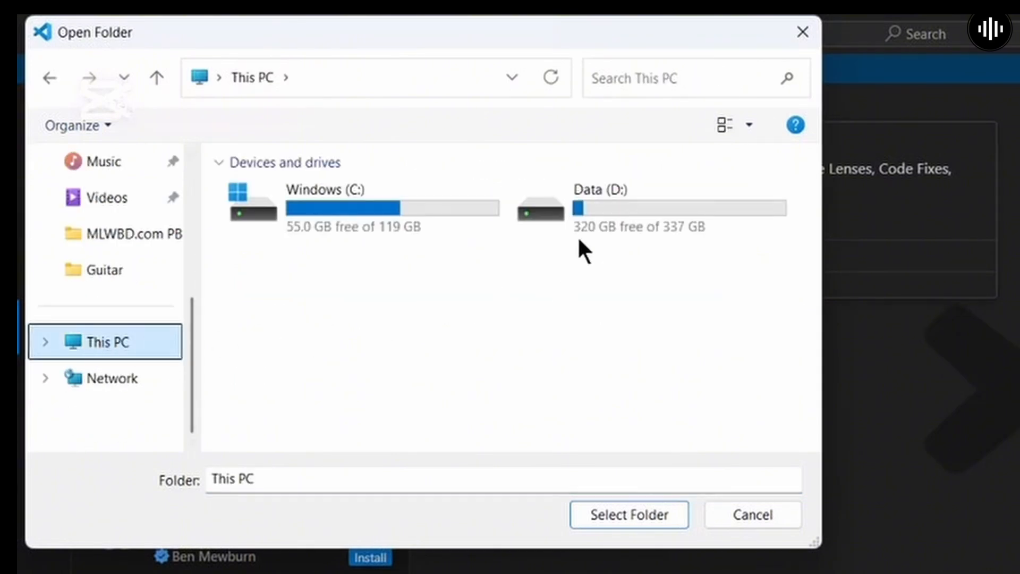
left_click(583, 217)
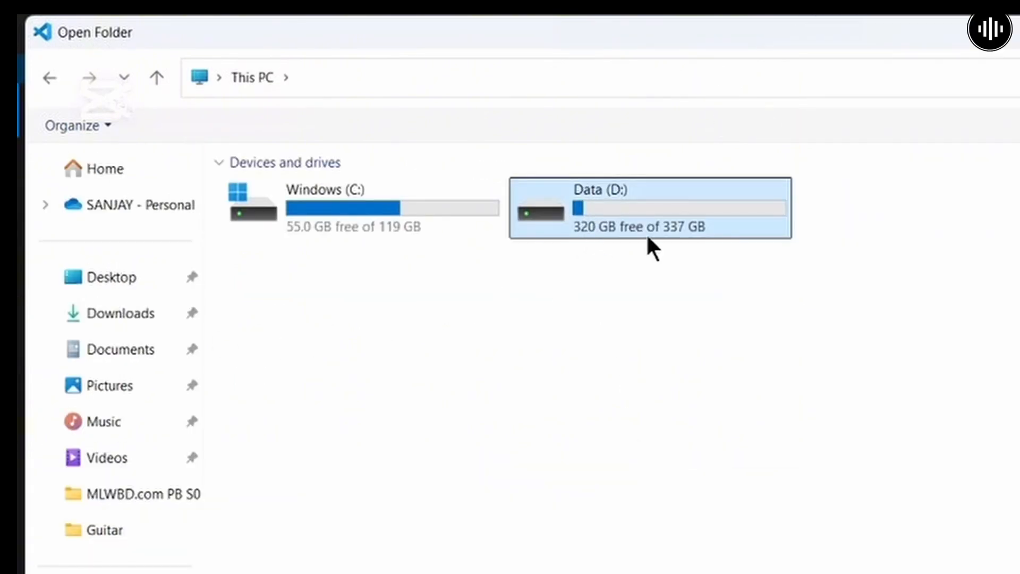
double_click(596, 223)
scroll(372, 345, "down", 3)
scroll(275, 391, "up", 3)
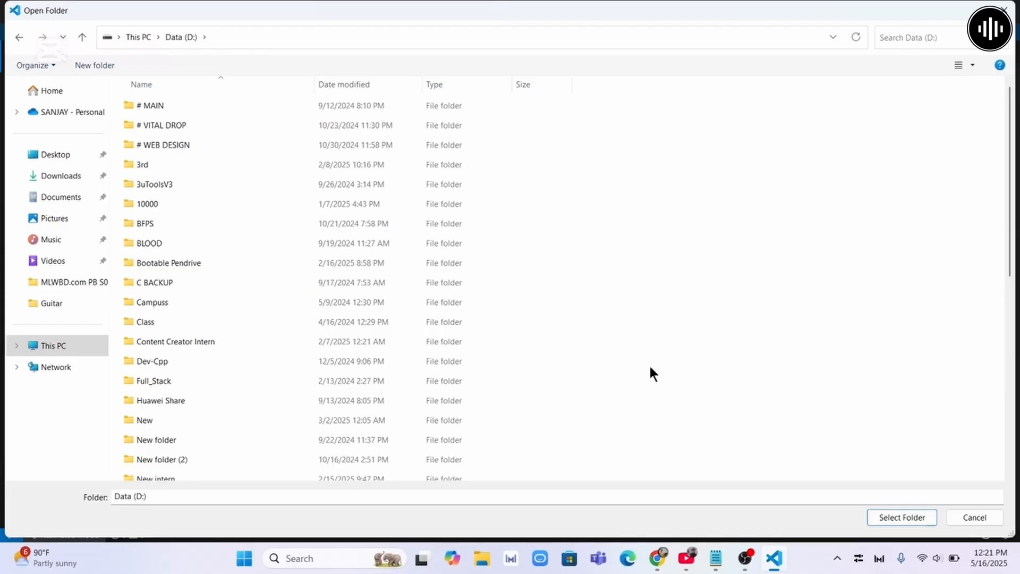
Step: Create a new folder named Coding on the D: drive
key("ctrl+shift+n")
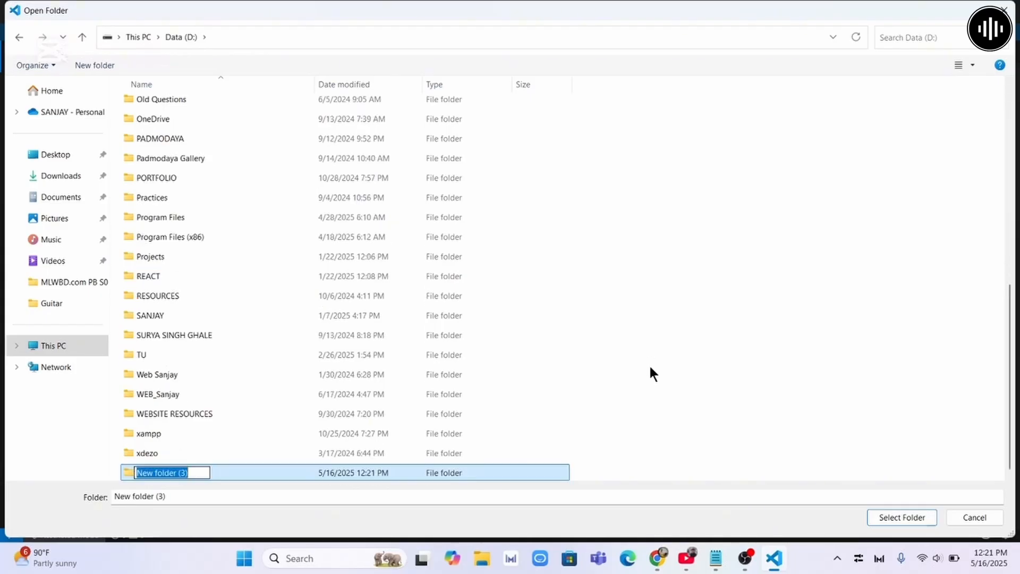
type("Coding")
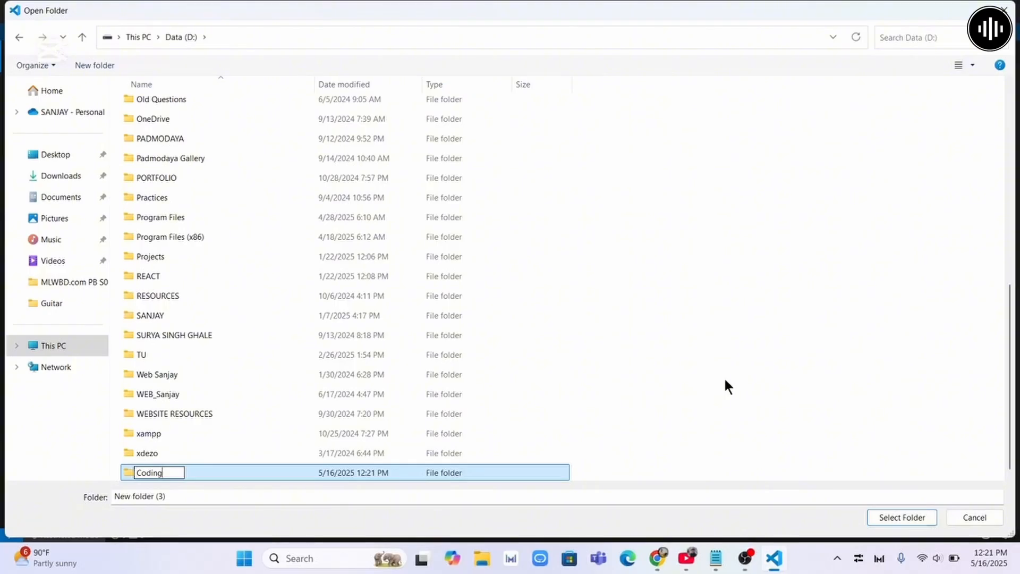
key("Return")
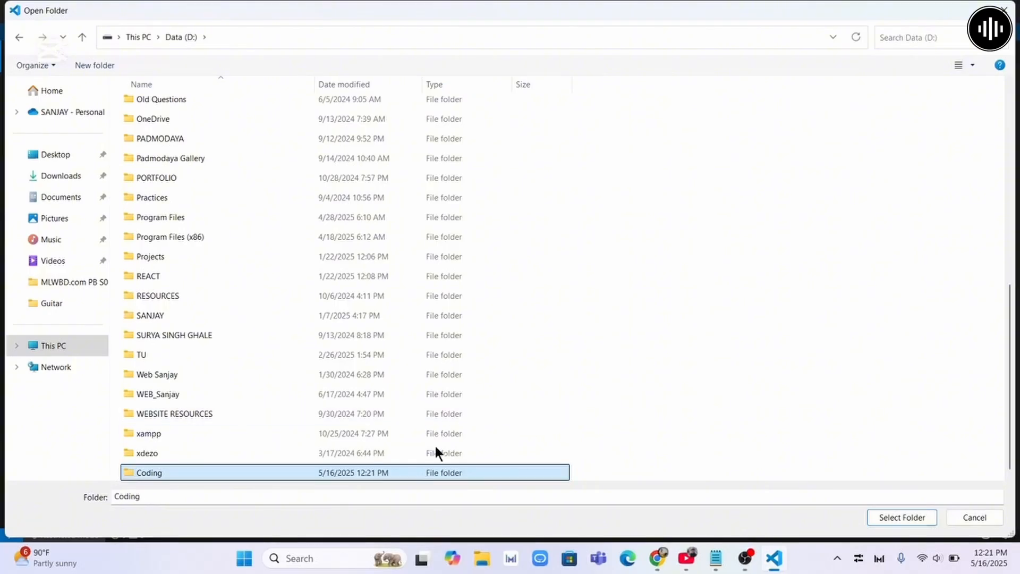
Step: Open the Coding folder as the workspace and trust the authors of its files
left_click(278, 471)
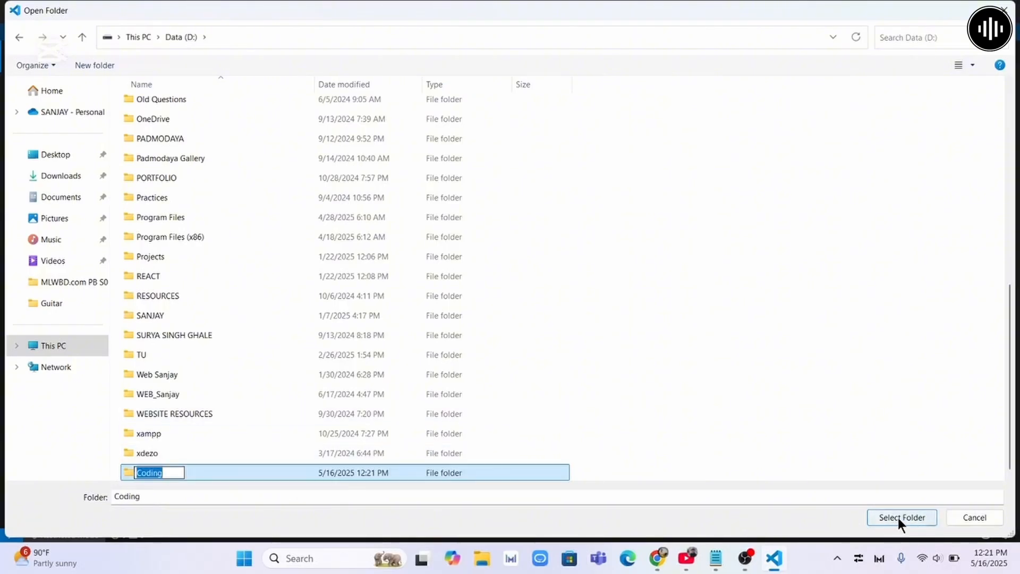
left_click(898, 517)
left_click(896, 514)
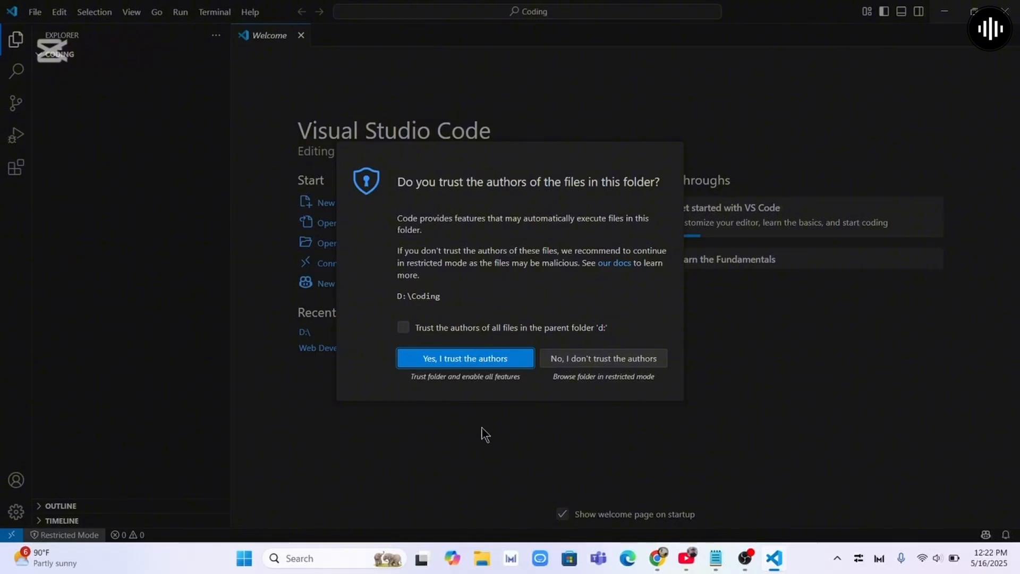
left_click(474, 361)
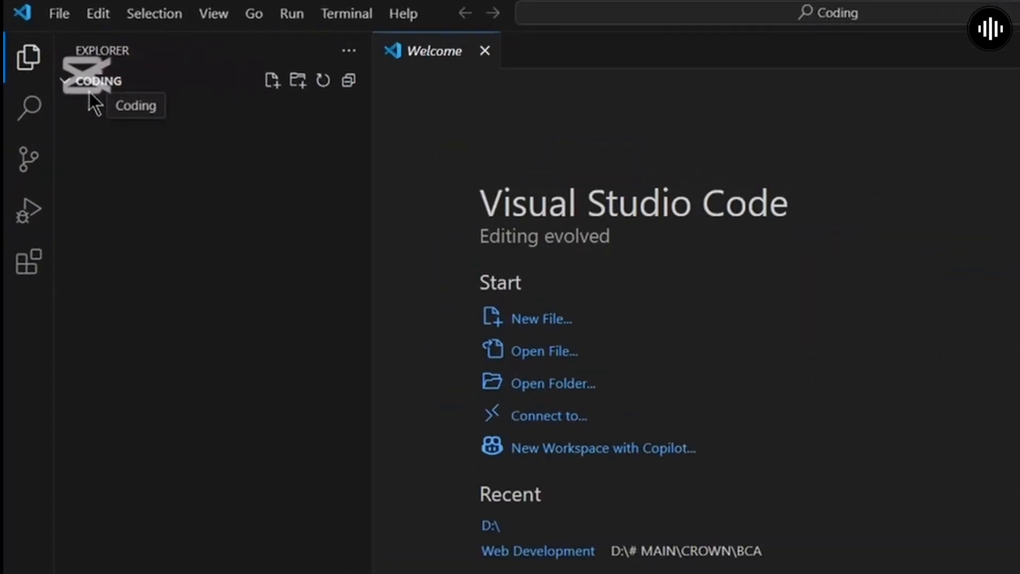
Step: Create a new file named demo.html in the Coding folder
left_click(274, 85)
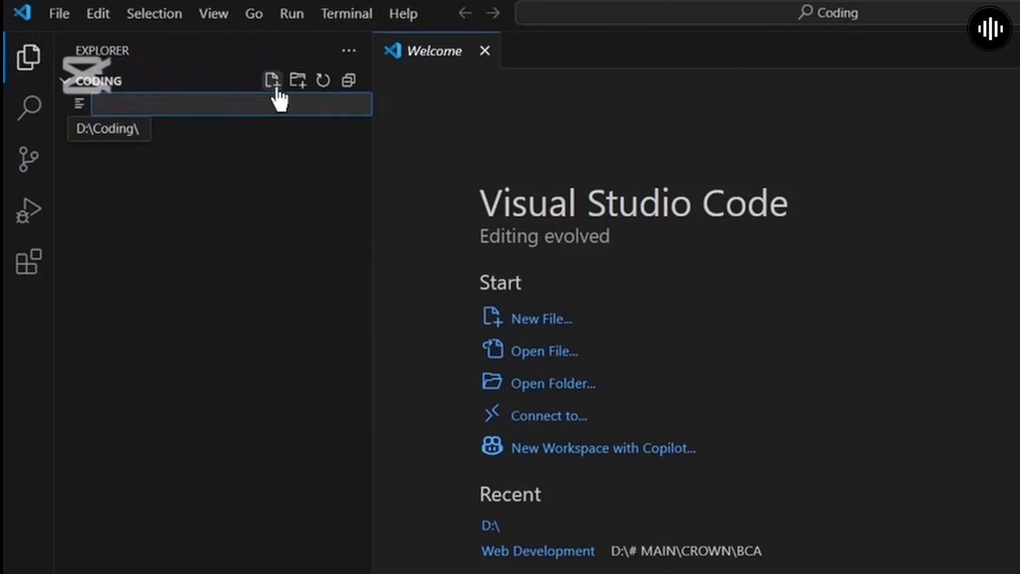
type("demo.")
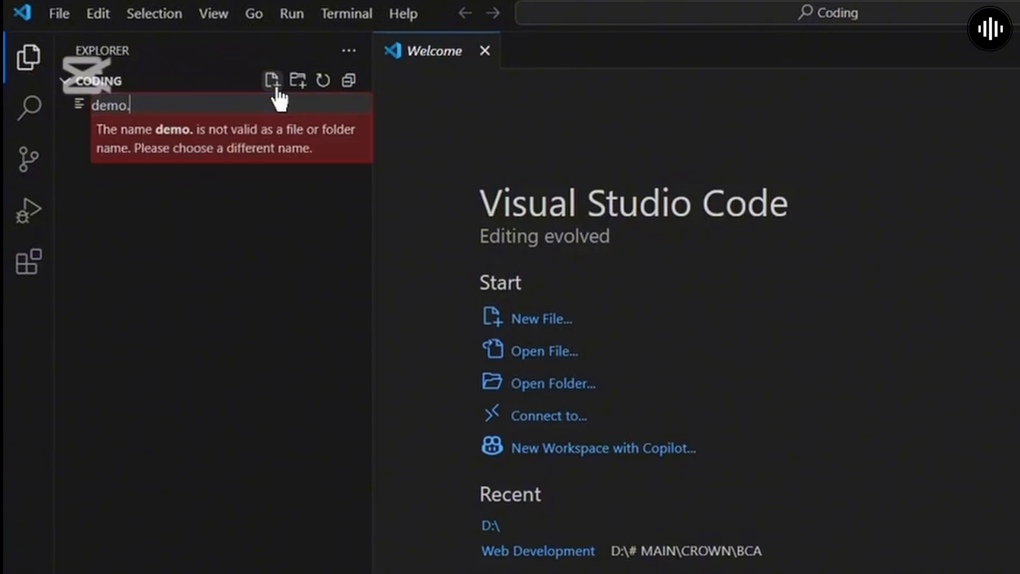
type("html")
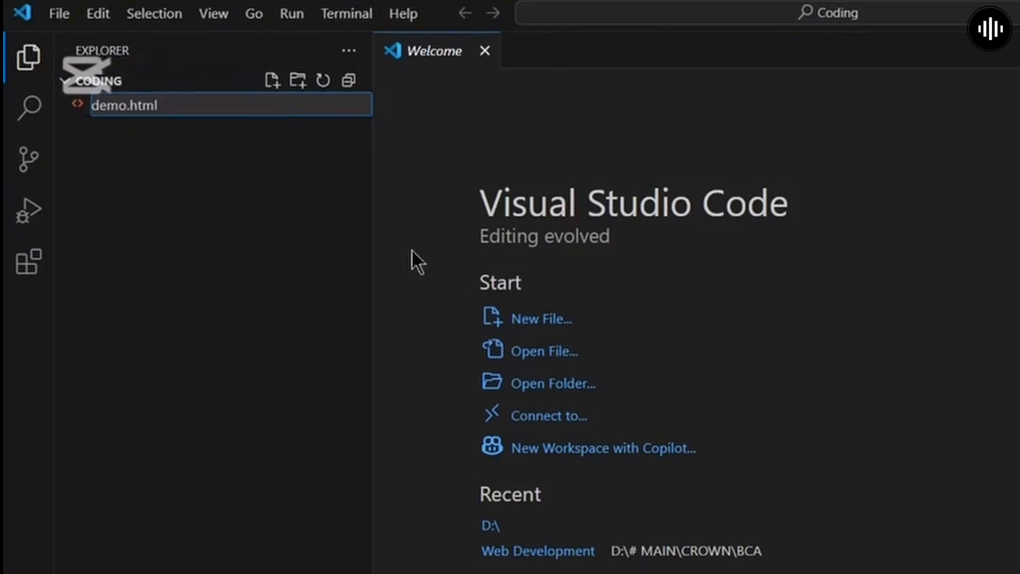
key("Return")
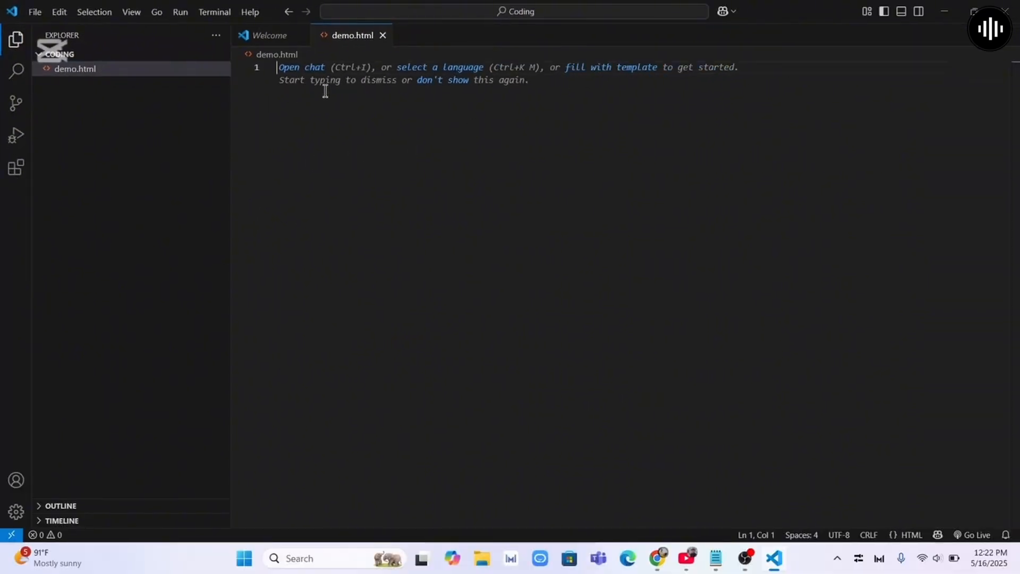
Step: Insert the Emmet HTML boilerplate in demo.html and accept the suggested body with a heading, two paragraphs and a three-item list
type("!")
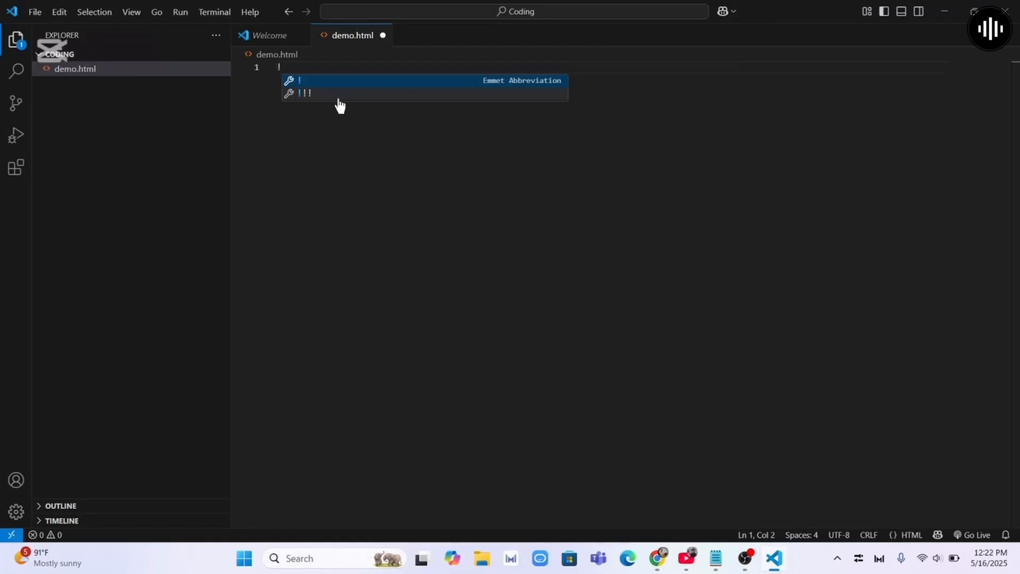
key("Return")
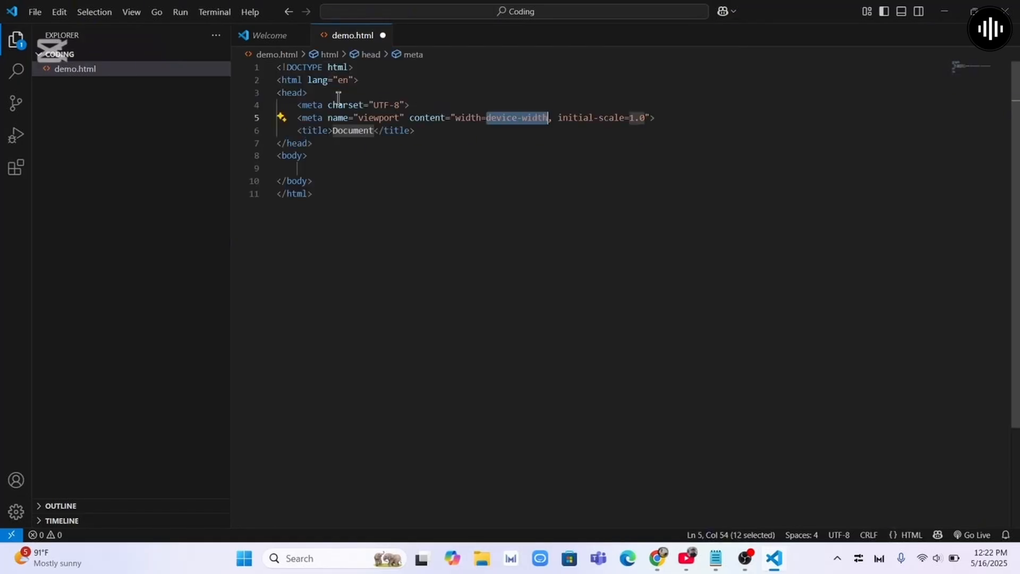
key("Tab")
key("Tab")
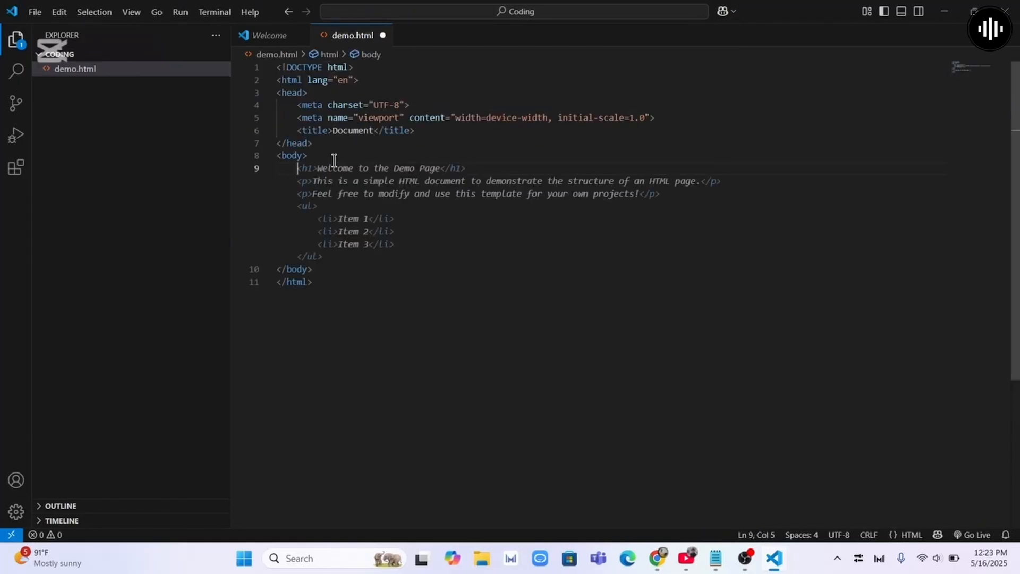
key("Tab")
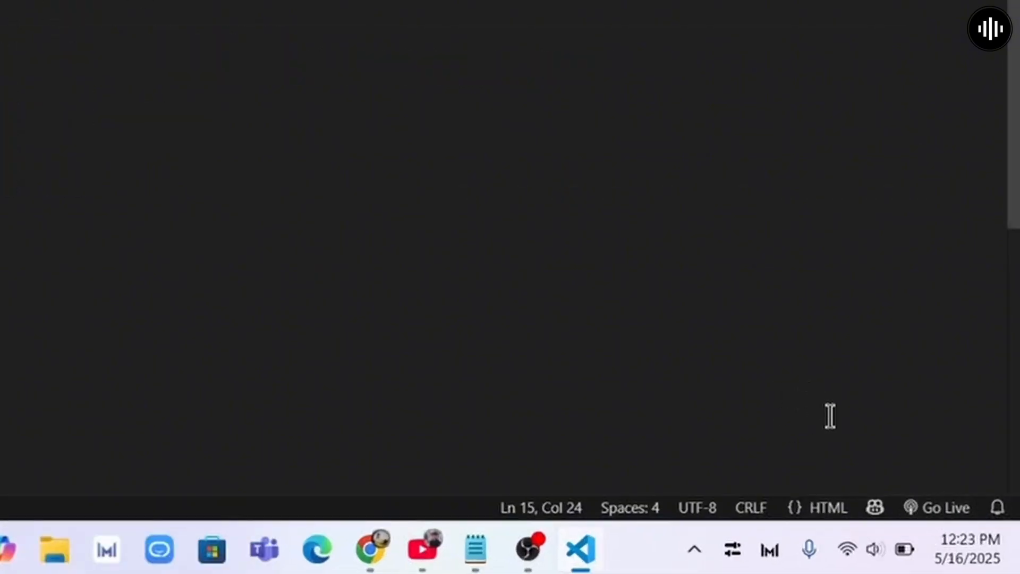
Step: Preview demo.html in the browser with the live server and highlight all the page's text
left_click(930, 511)
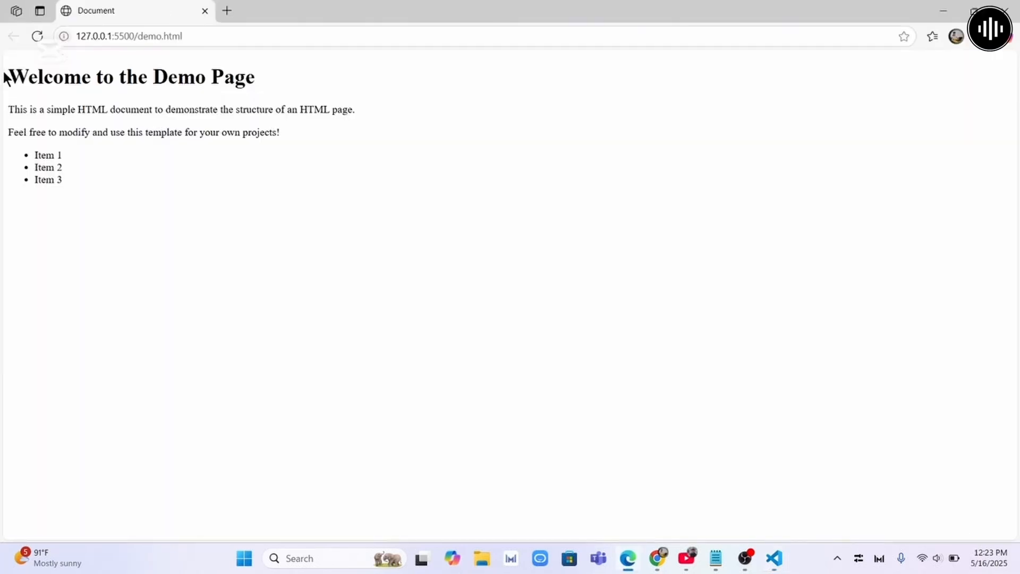
left_click_drag(7, 75, 344, 199)
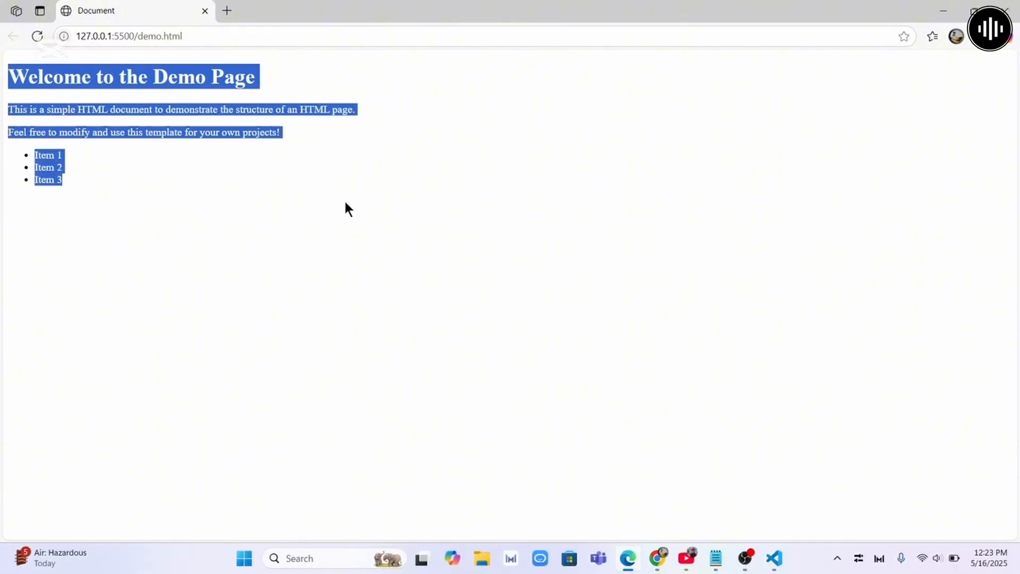
Step: Switch back to Visual Studio Code, look over the installed extensions and hide the side bar
left_click(774, 558)
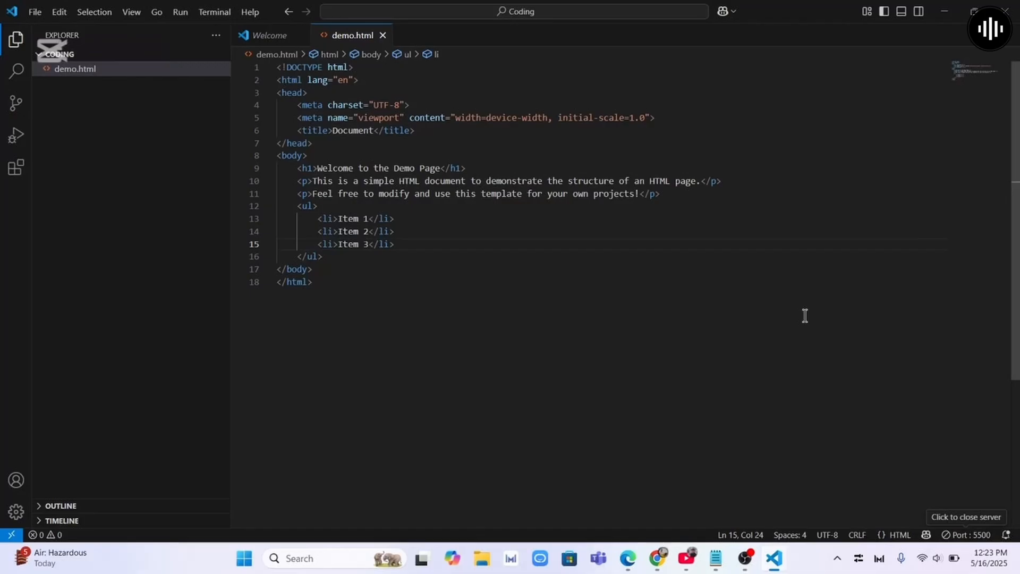
left_click(20, 172)
mouse_move(128, 130)
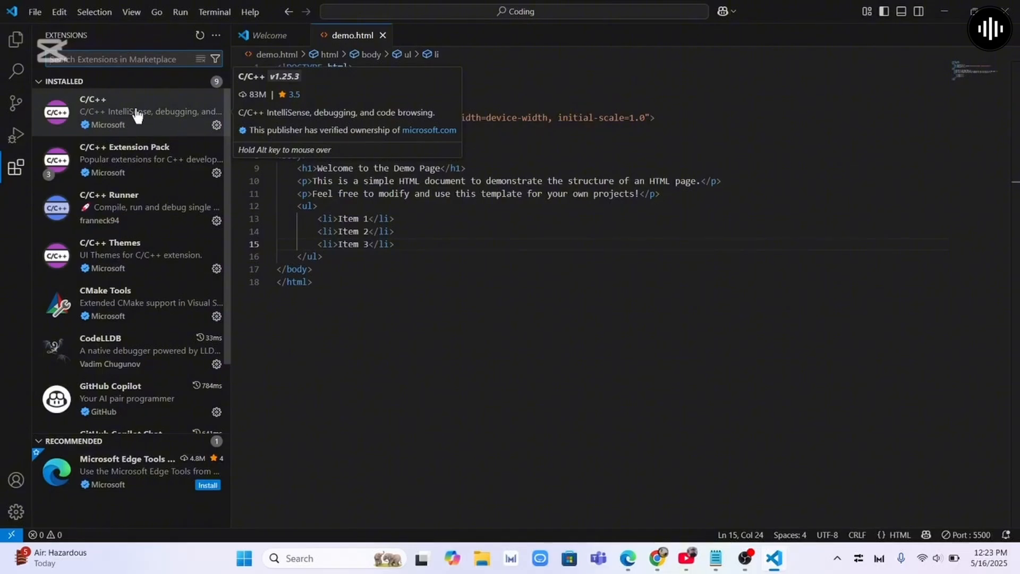
left_click(412, 322)
key("ctrl+b")
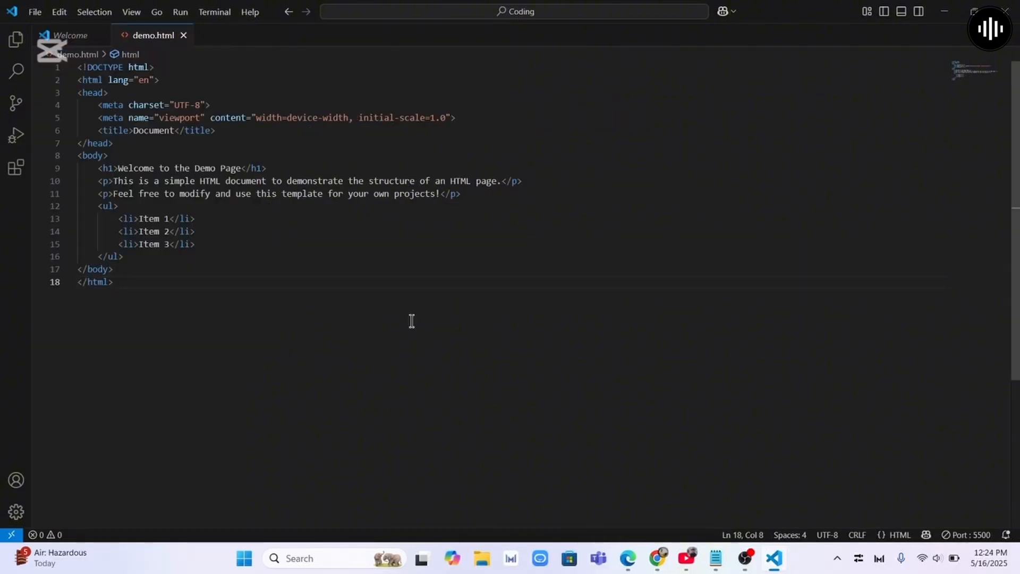